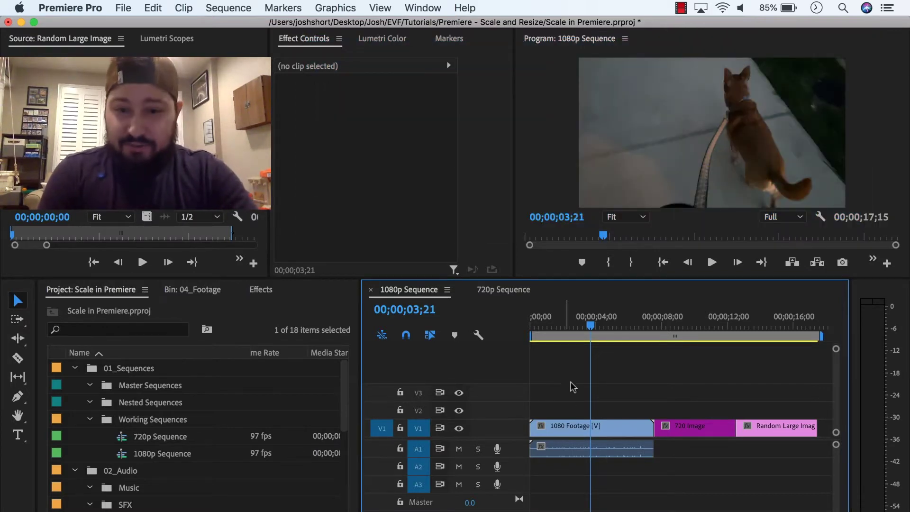
Step: Select the 1080 Footage clip to show its Motion and Opacity settings, and point out Effect Controls in the Window menu
click(583, 427)
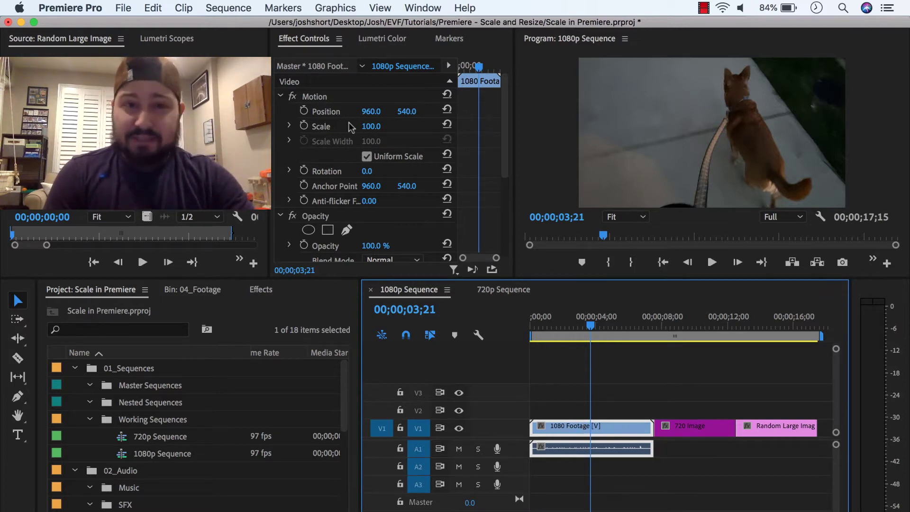
click(379, 7)
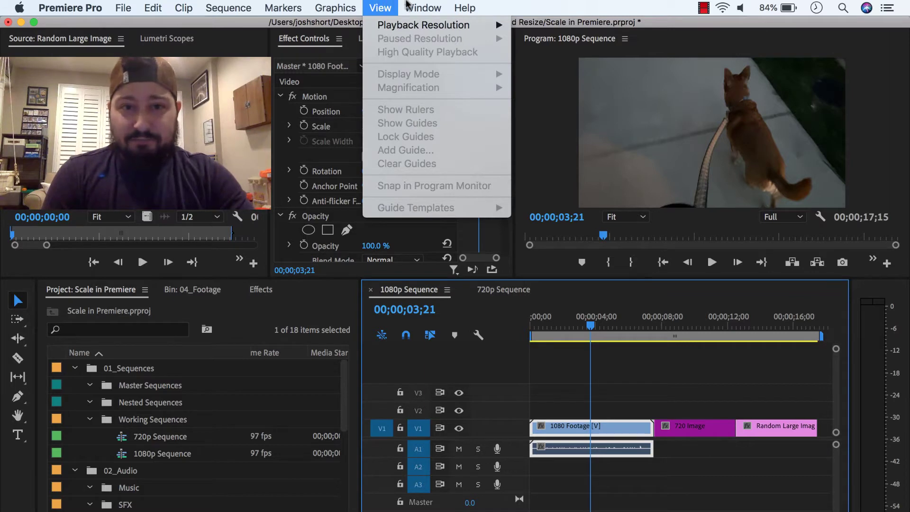
mouse_move(420, 7)
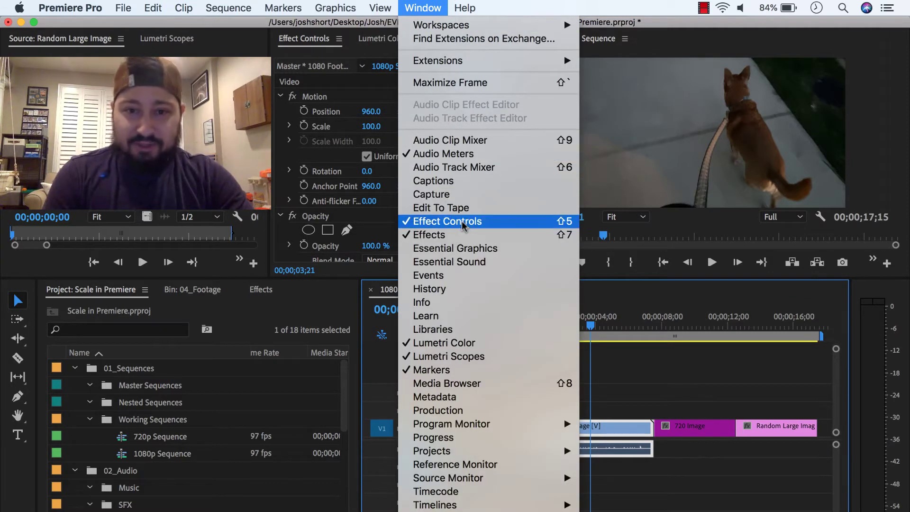
click(329, 95)
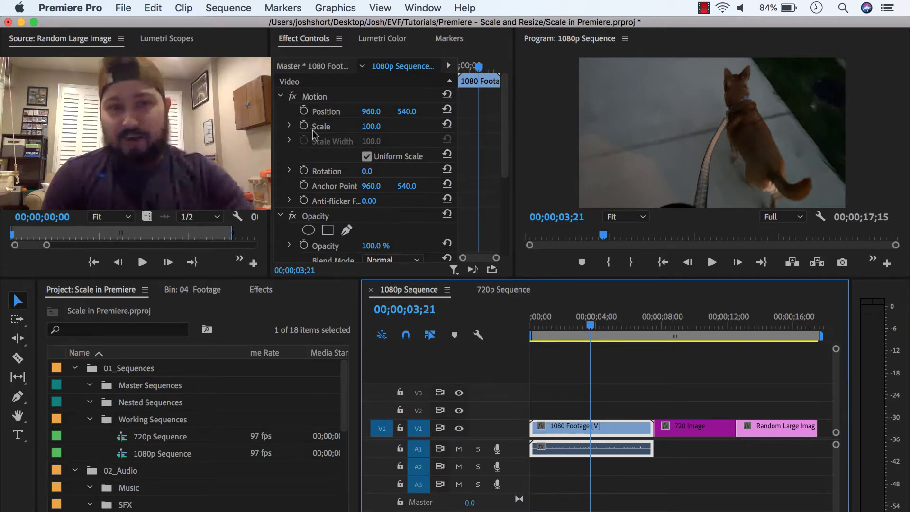
click(370, 127)
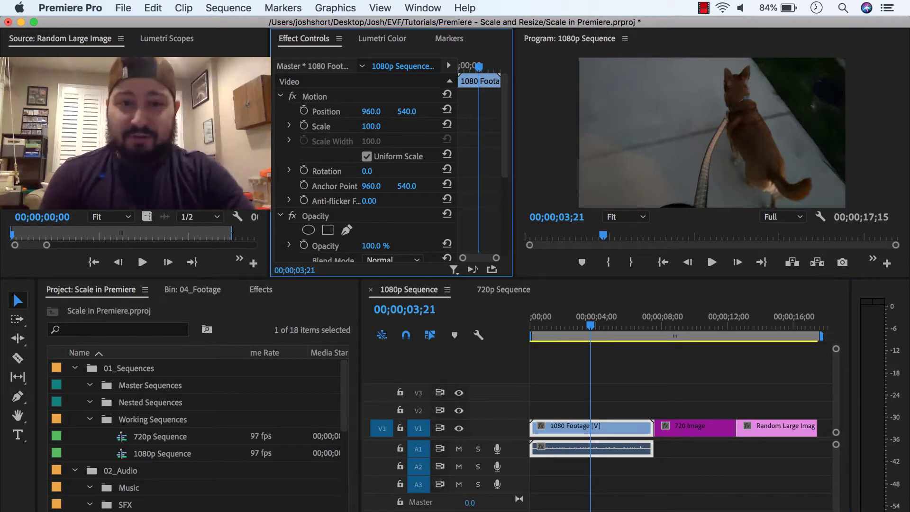
click(370, 125)
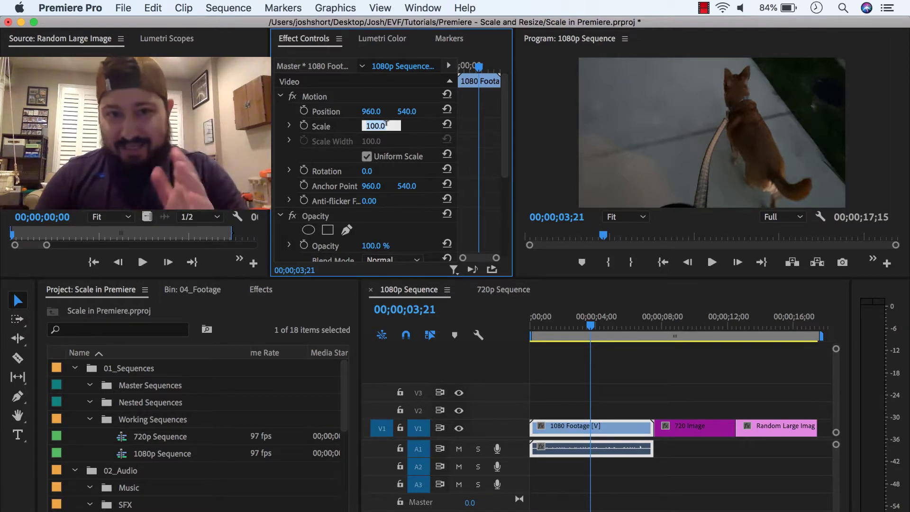
text(80)
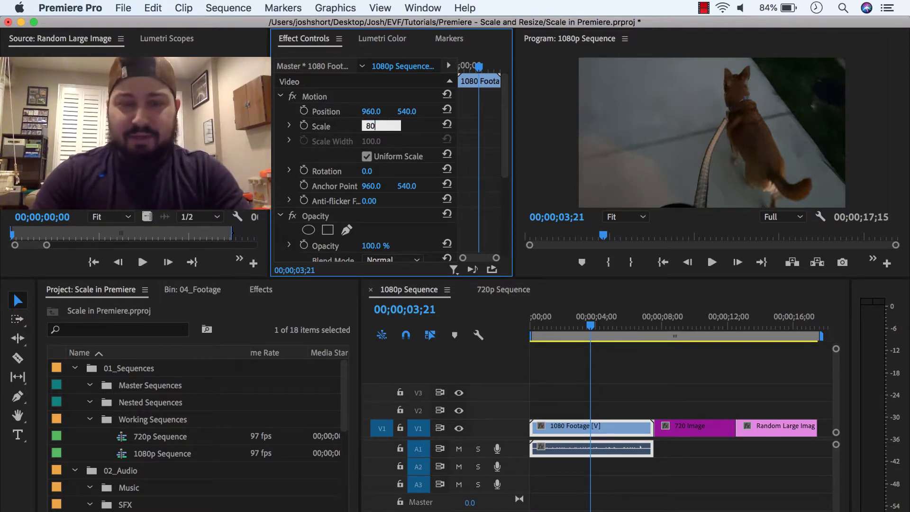
key(Return)
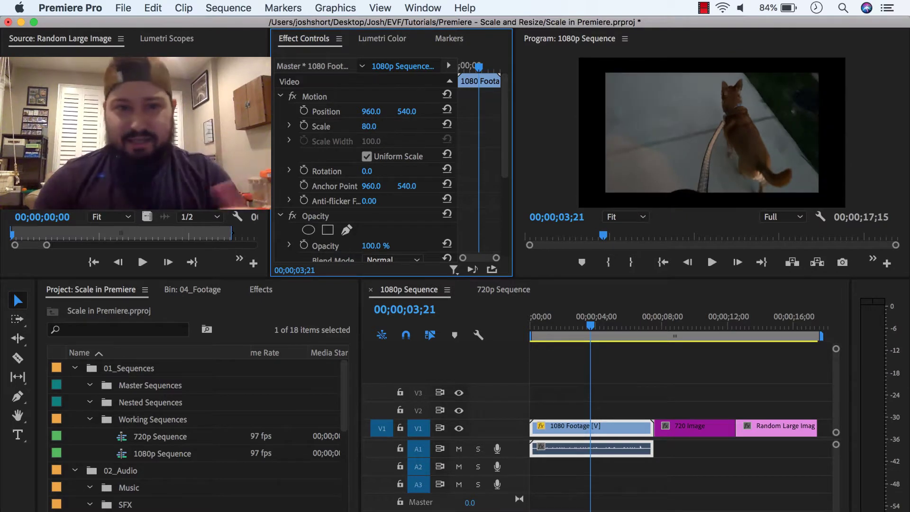
click(369, 126)
text(120)
key(Return)
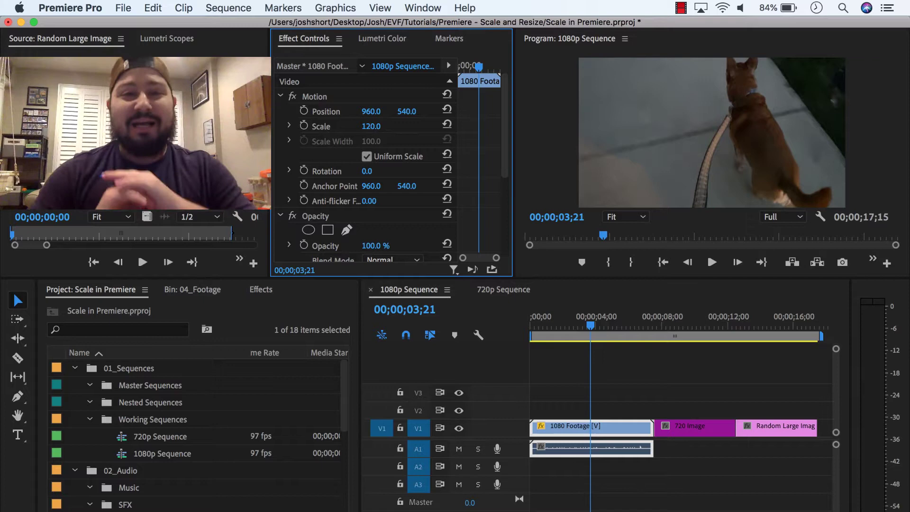
click(371, 126)
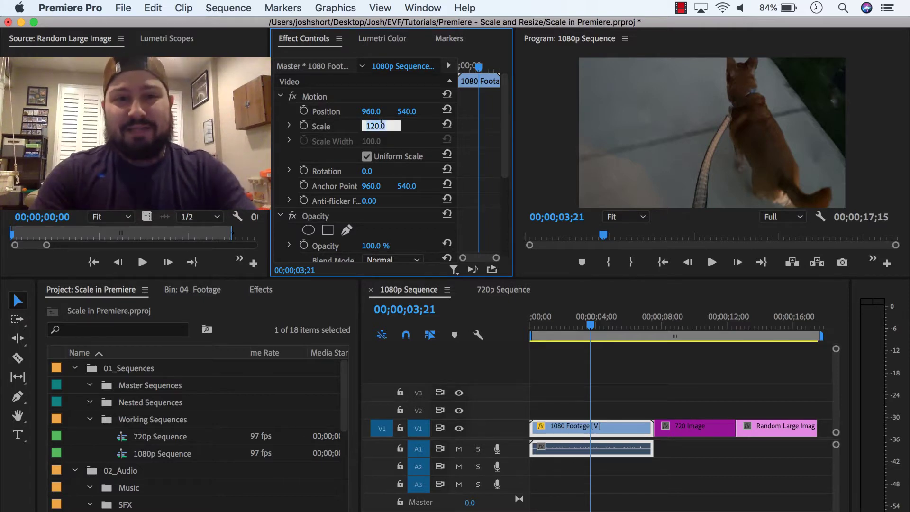
text(100)
key(Return)
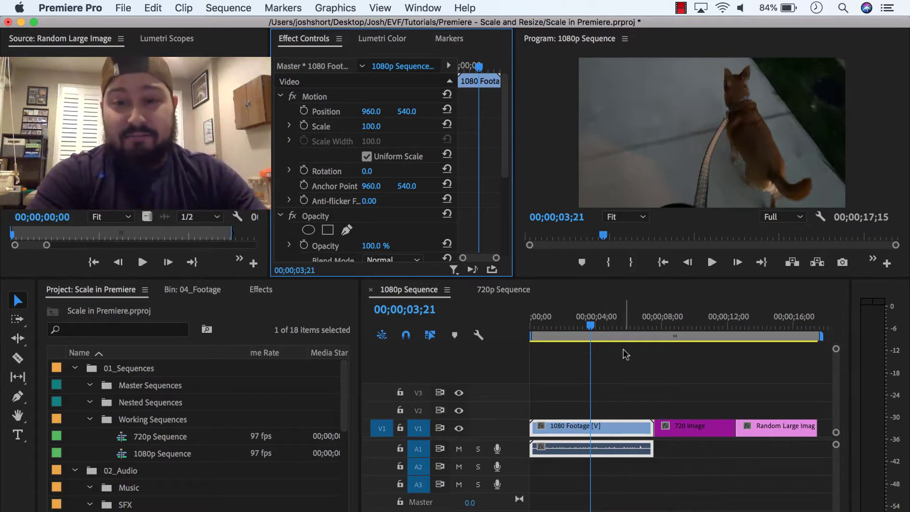
Step: Select the 720 Image clip and raise its Scale from 109 to 150 so it fills the frame
drag(619, 327, 681, 325)
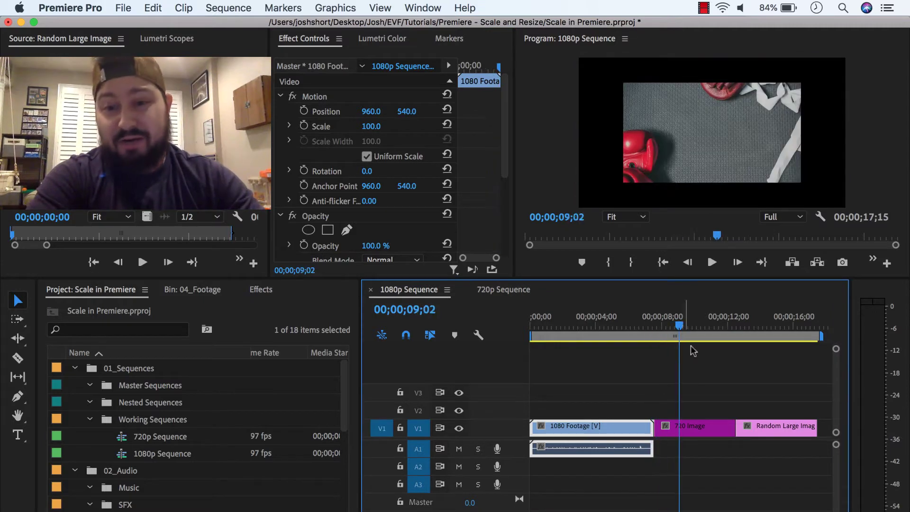
click(704, 429)
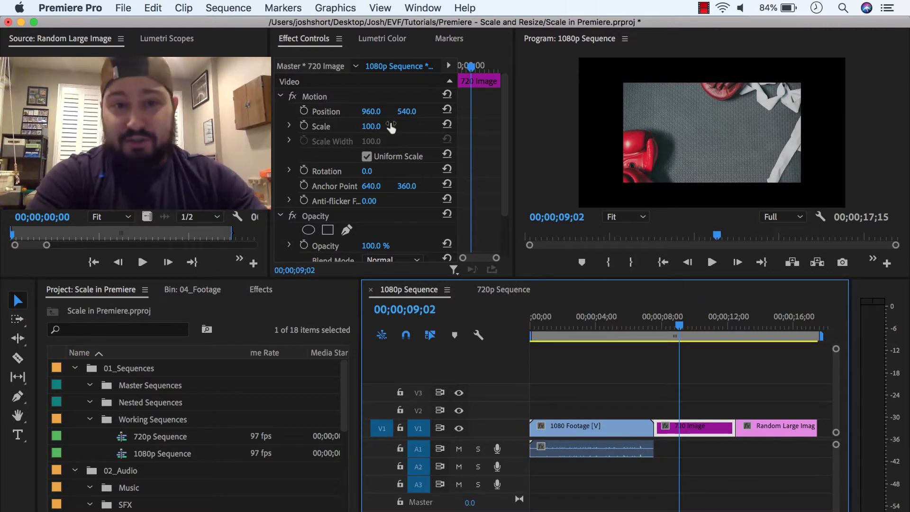
click(371, 126)
text(109)
key(Return)
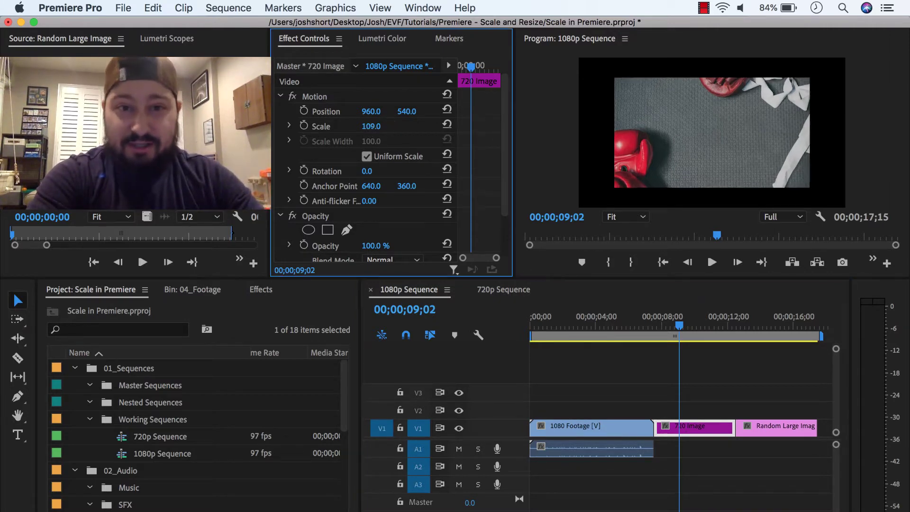
drag(371, 126, 391, 126)
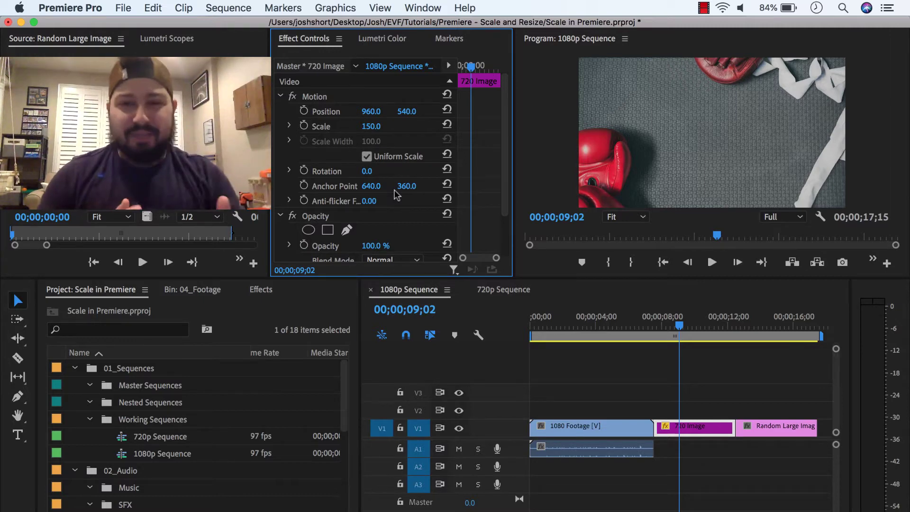
Step: Move to the Random Large Image clip, select it, and drag its Scale down to about 40
click(717, 326)
drag(719, 326, 773, 327)
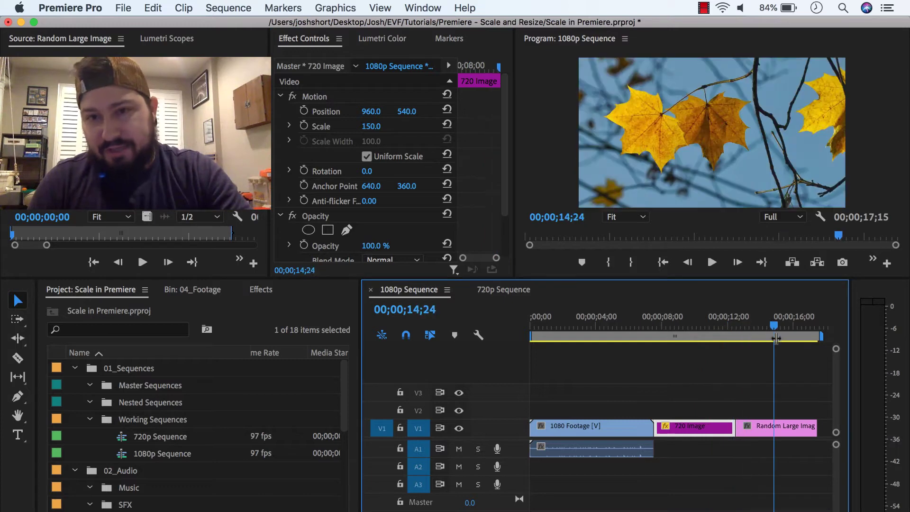
click(777, 434)
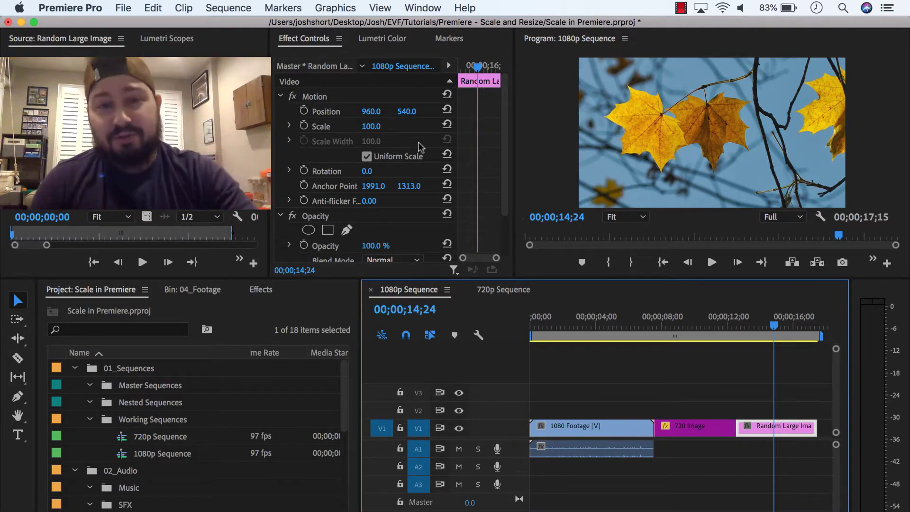
click(368, 134)
drag(371, 126, 344, 126)
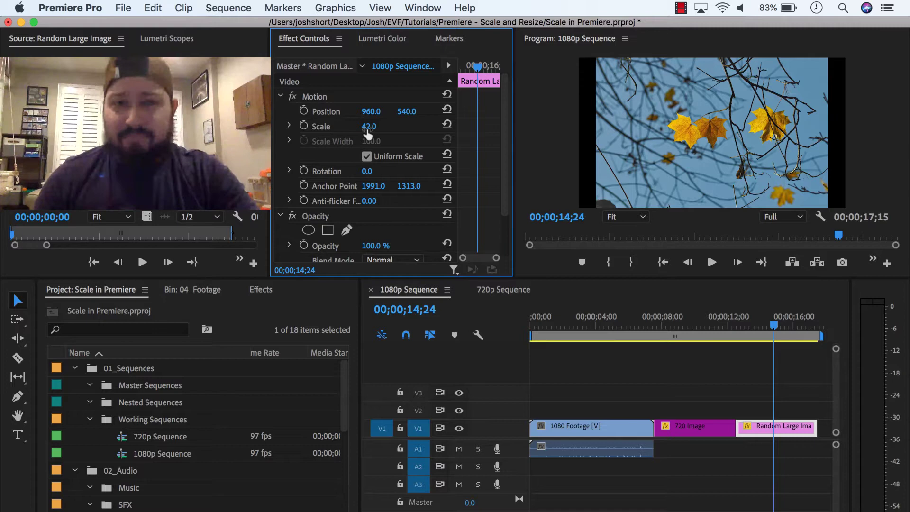
Step: Fine-tune the Scale with plain, Cmd and Shift arrow-key nudges, settling at about 49
click(368, 127)
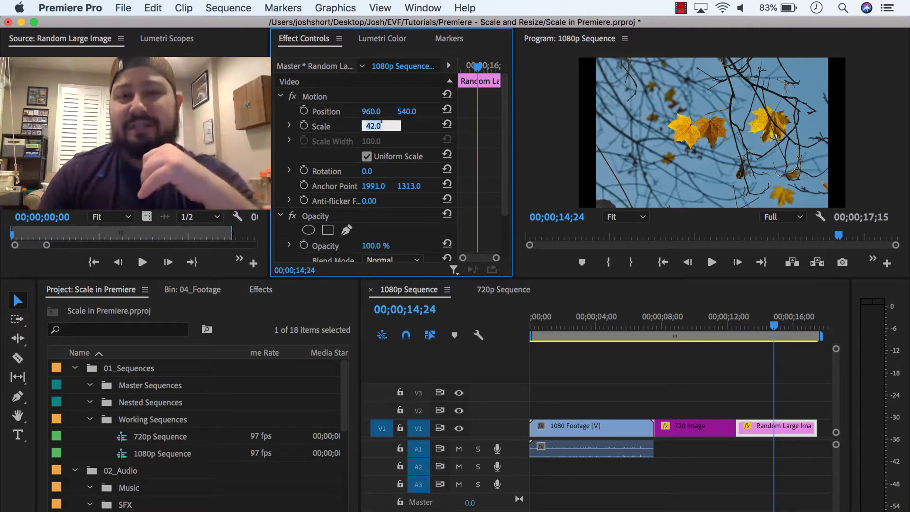
key(Up)
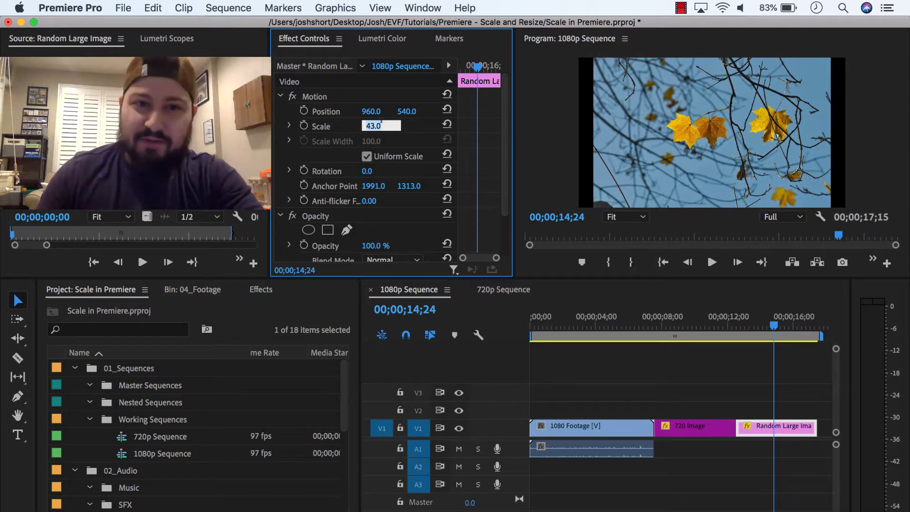
key(Up)
key(Up)
key(Up)
key(Up)
key(Up)
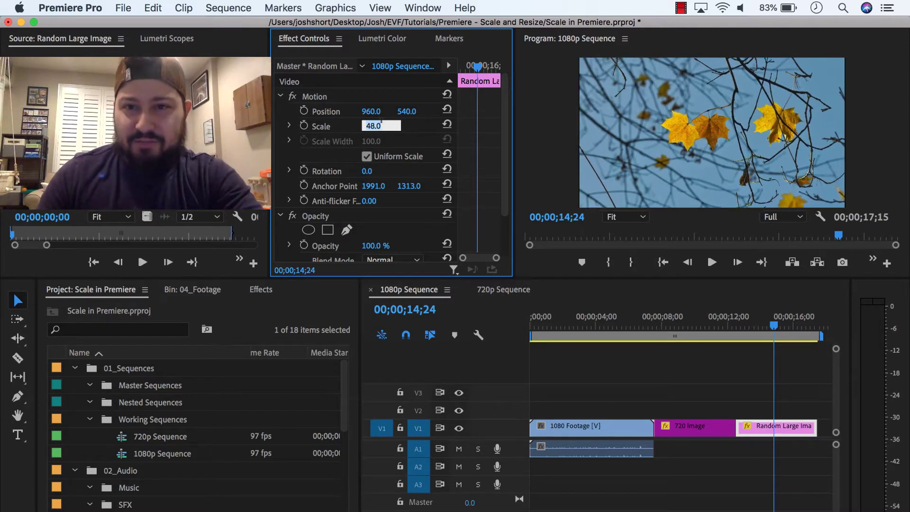
key(Down)
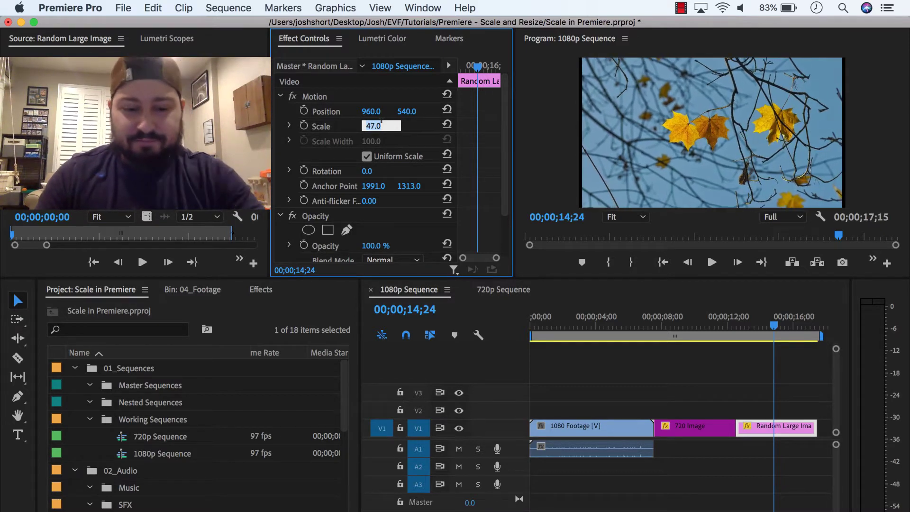
key(super+Down)
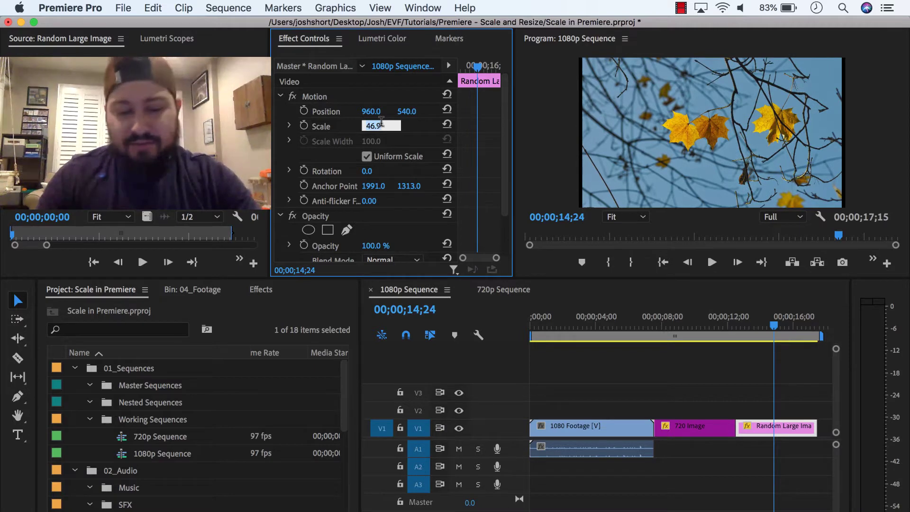
key(super+Down)
key(super+Down)
key(super+Down)
key(super+Down)
key(super+Down)
key(super+Down)
key(super+Down)
key(super+Down)
key(super+Down)
key(super+Down)
key(super+Down)
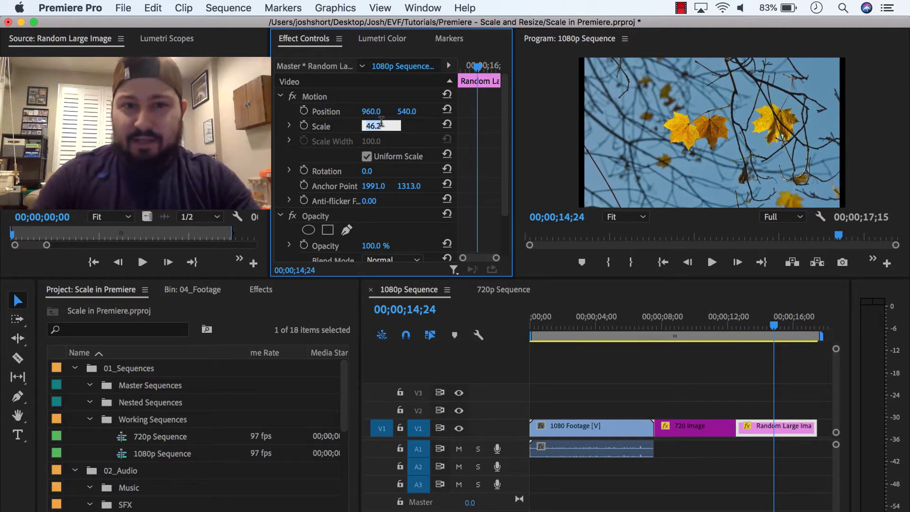
key(super+Up)
key(super+Up)
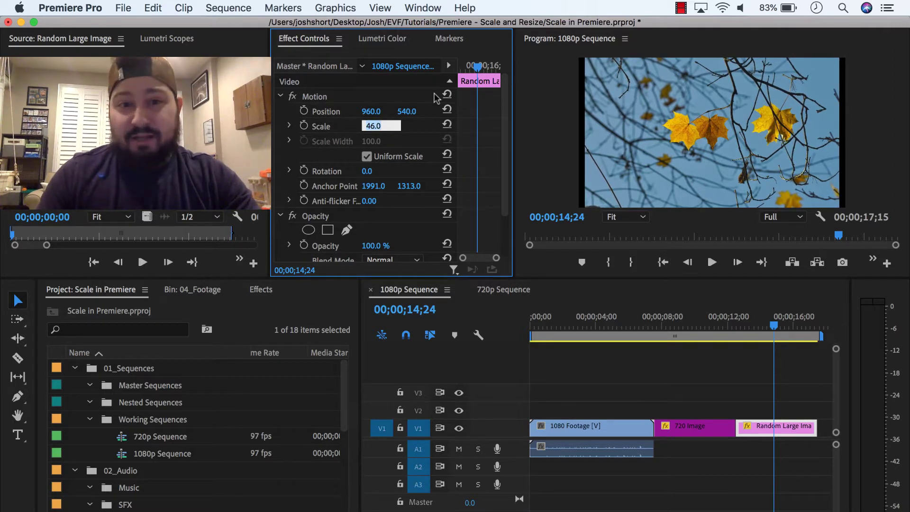
key(shift+Up)
key(shift+Up)
key(shift+Up)
key(shift+Down)
key(shift+Down)
key(shift+Down)
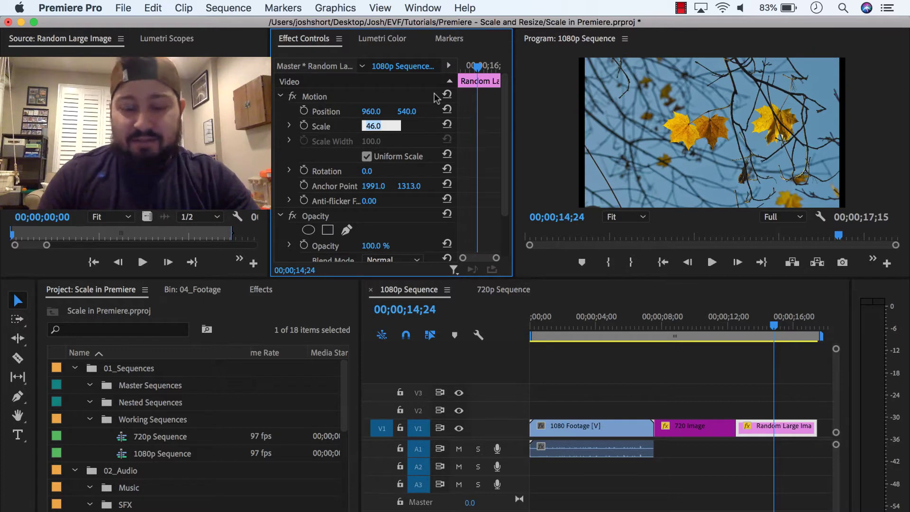
key(Up)
key(Up)
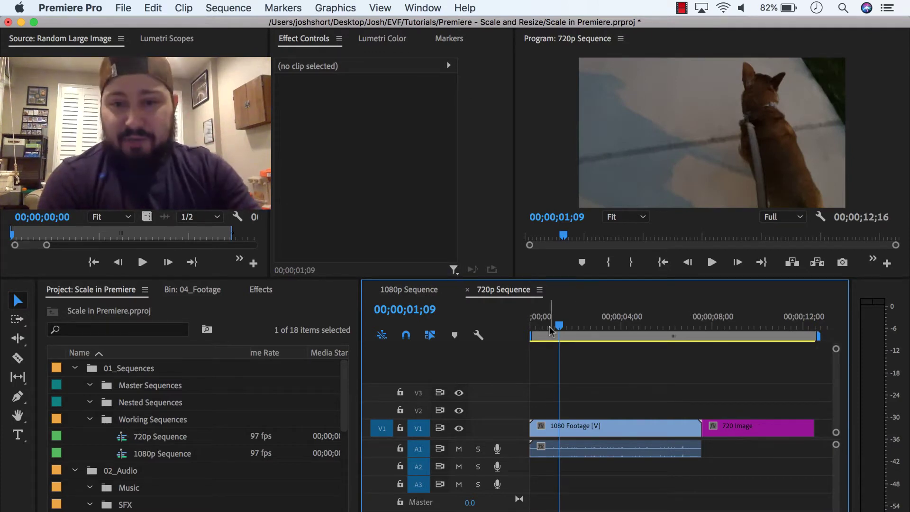
Step: Select the 1080 Footage clip and start the scale animation with a Scale 0 keyframe
drag(562, 322, 546, 318)
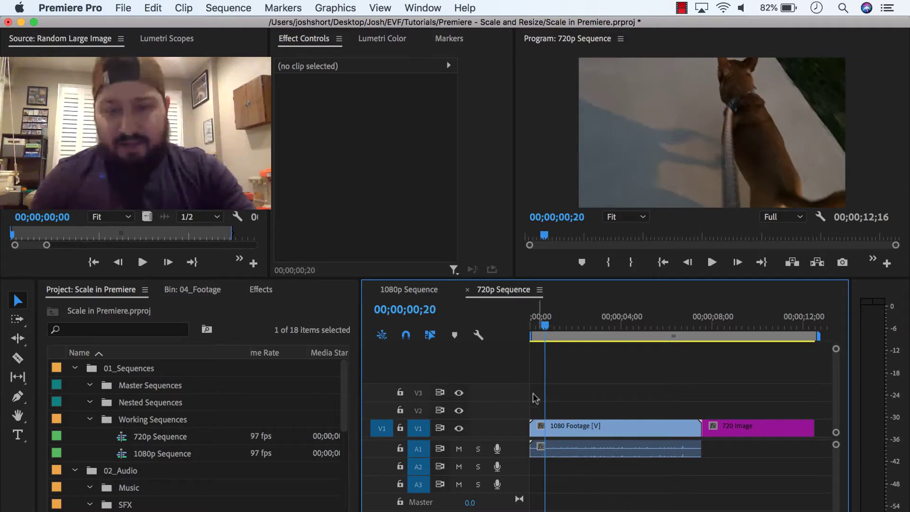
click(565, 424)
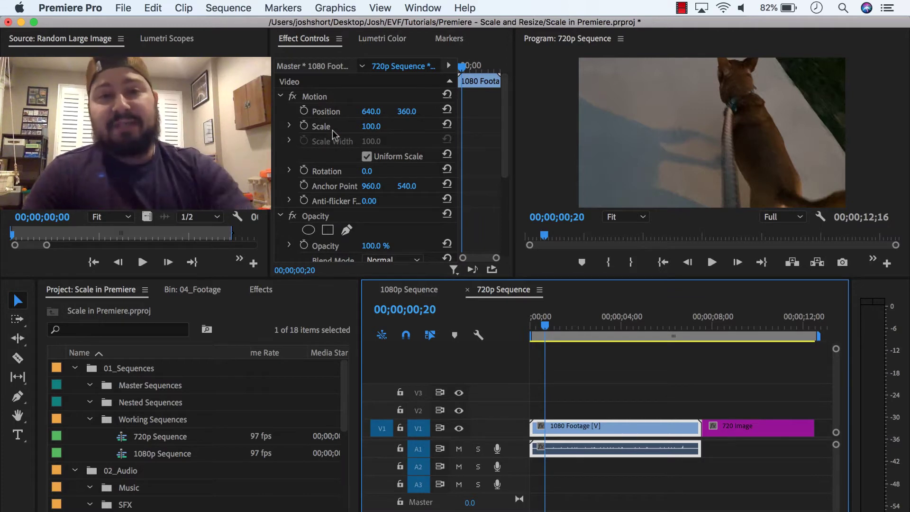
click(304, 126)
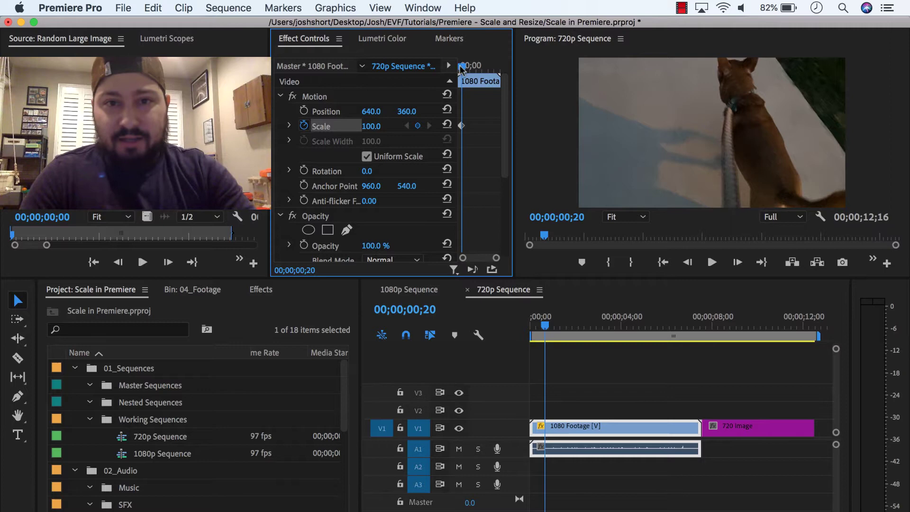
drag(462, 67, 489, 67)
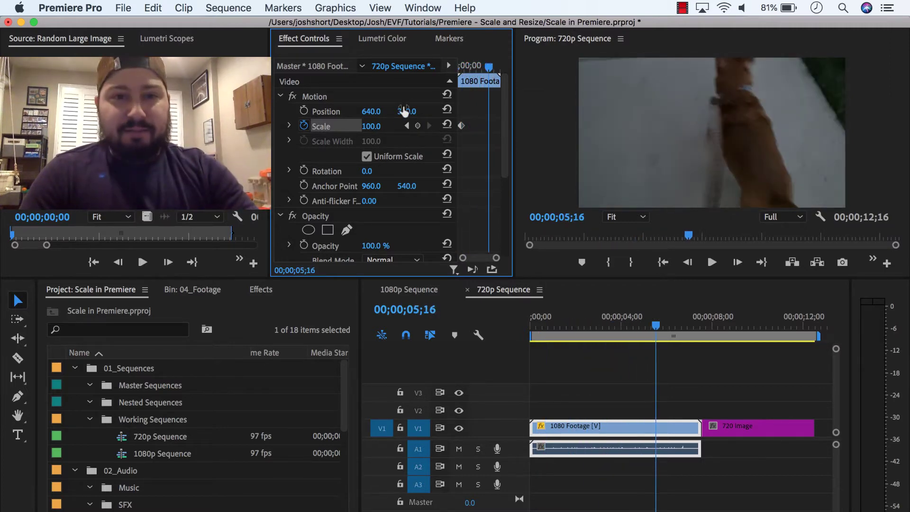
click(382, 125)
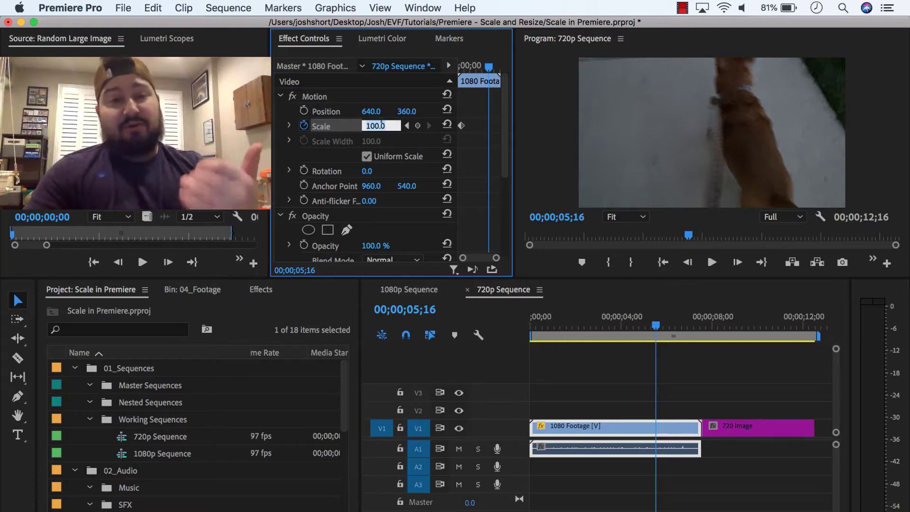
text(0)
key(Return)
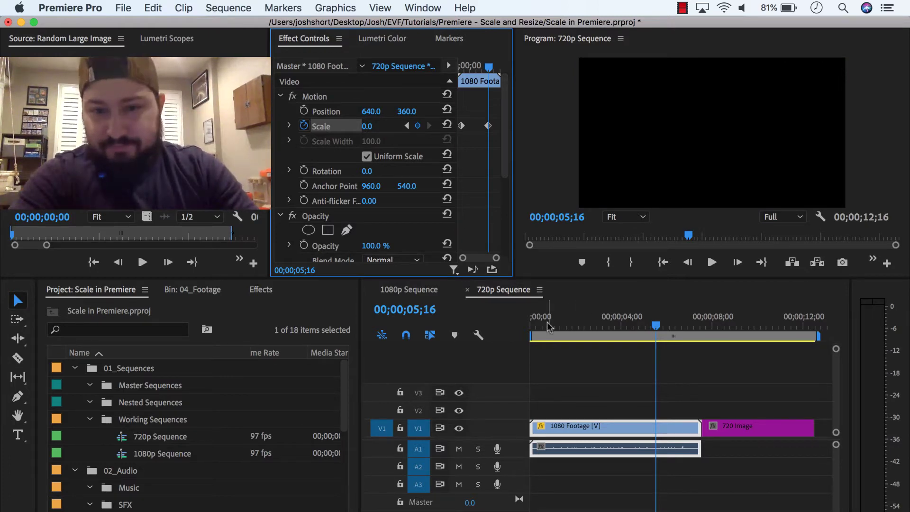
Step: Scrub to preview the zoom and move the 100 Scale keyframe earlier in time
drag(540, 326, 659, 345)
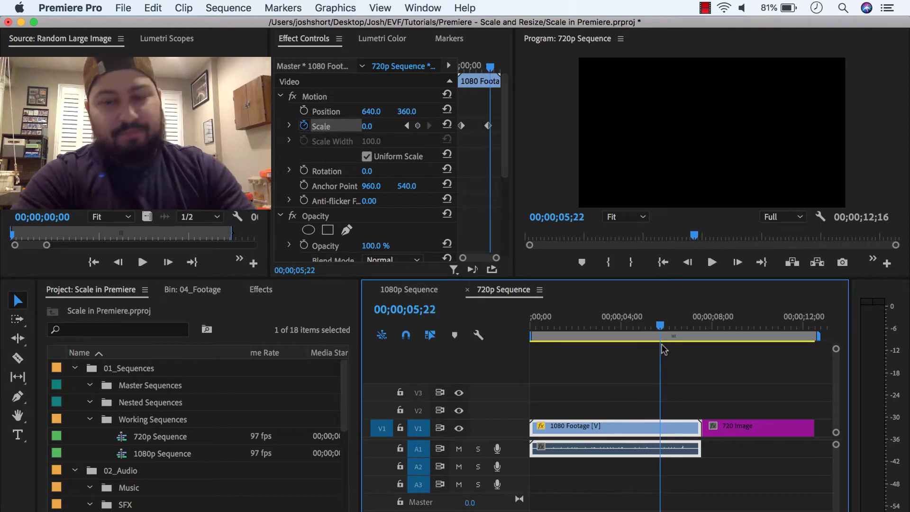
click(598, 327)
mouse_move(598, 328)
mouse_down()
mouse_move(585, 334)
mouse_move(594, 339)
mouse_up()
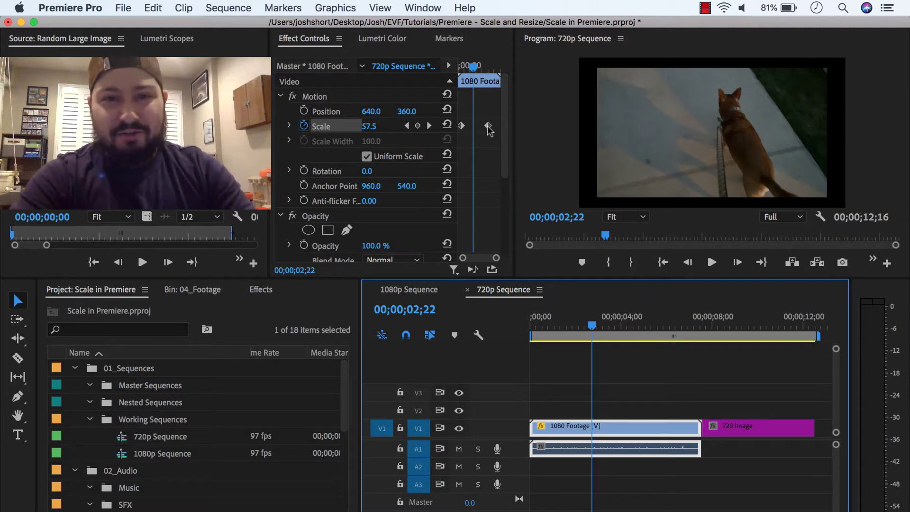
drag(487, 126, 464, 126)
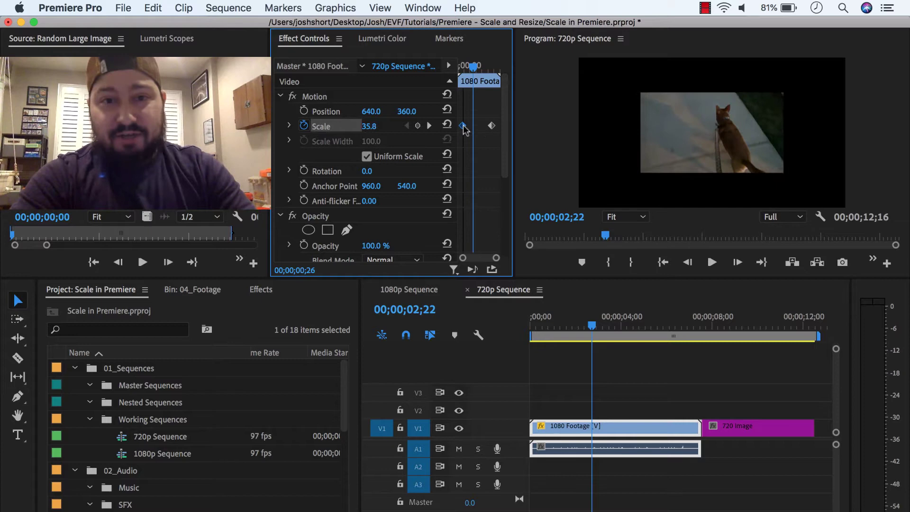
click(460, 67)
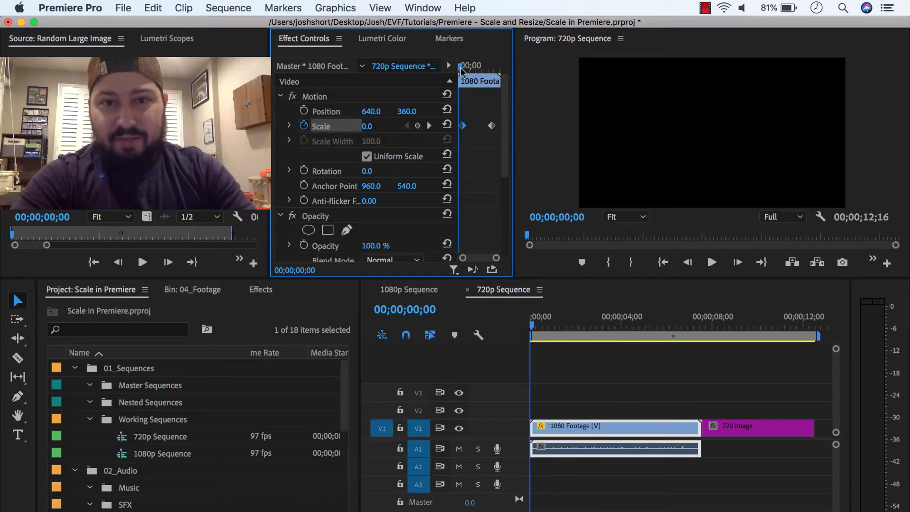
mouse_move(460, 70)
mouse_down()
mouse_move(493, 75)
mouse_move(476, 79)
mouse_up()
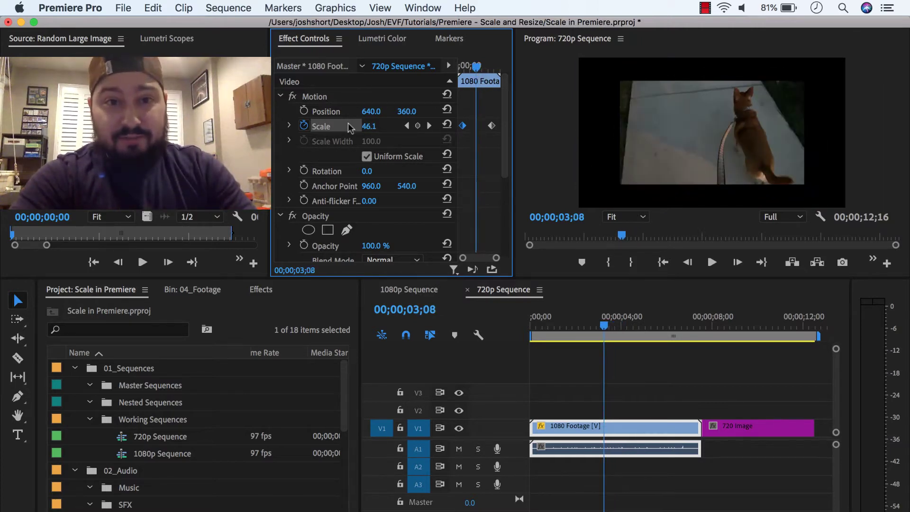
Step: Add a Scale 200 keyframe at 03;08 and scrub through to preview the animation
click(368, 126)
text(200)
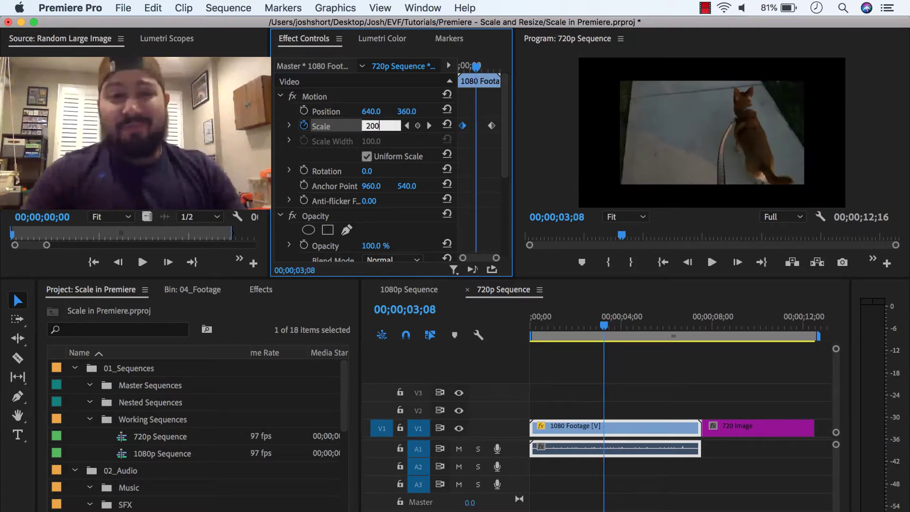
key(Return)
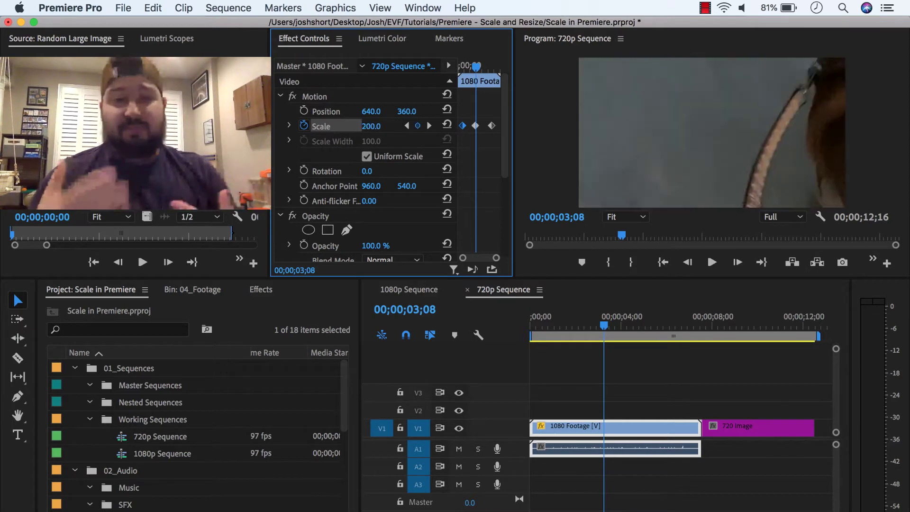
drag(475, 67, 463, 67)
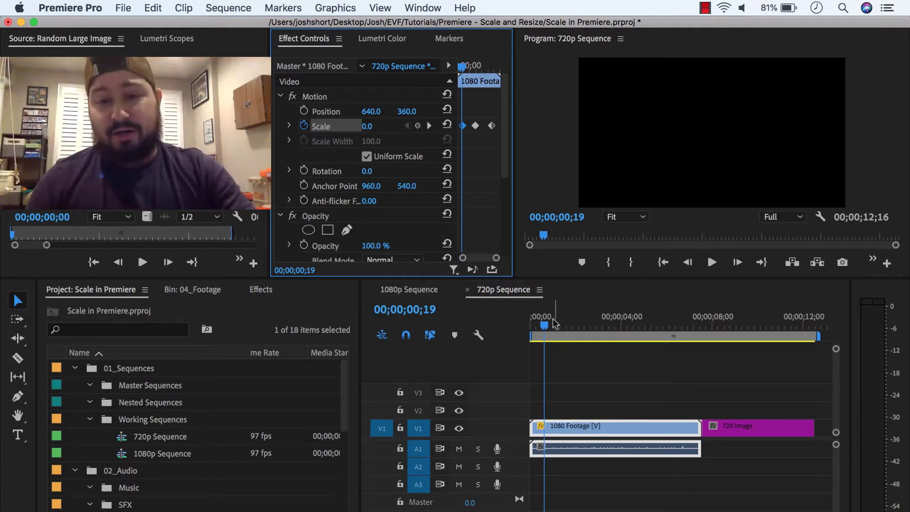
drag(554, 324, 696, 349)
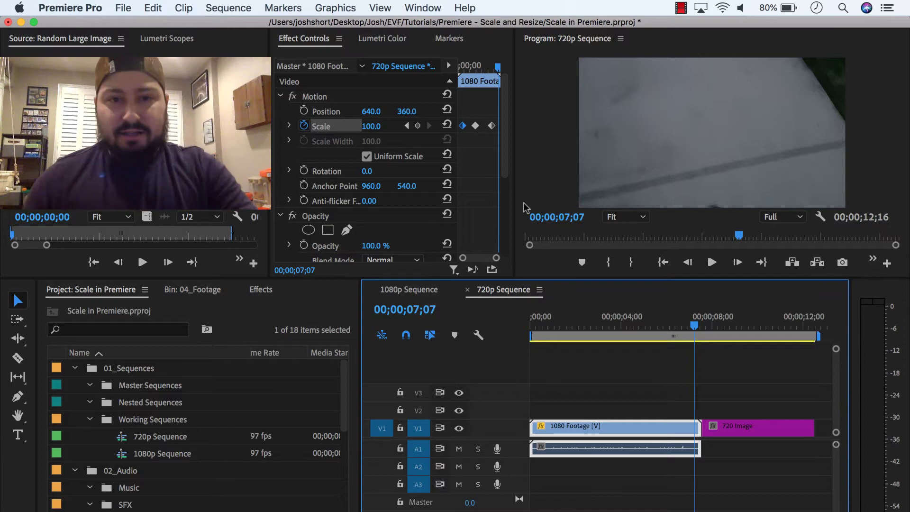
Step: Turn off the Scale stopwatch to delete its keyframes, then park the playhead at about 02;17
drag(492, 126, 461, 127)
click(447, 124)
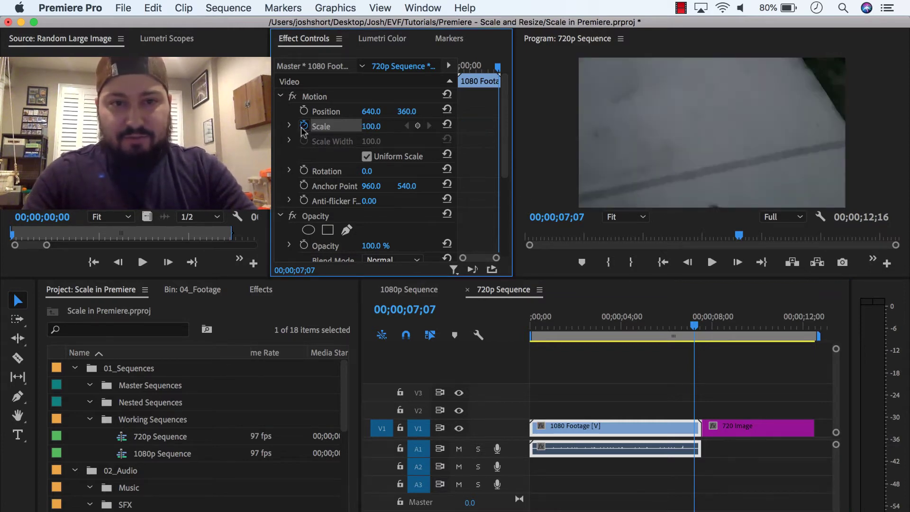
click(304, 125)
drag(616, 325, 590, 325)
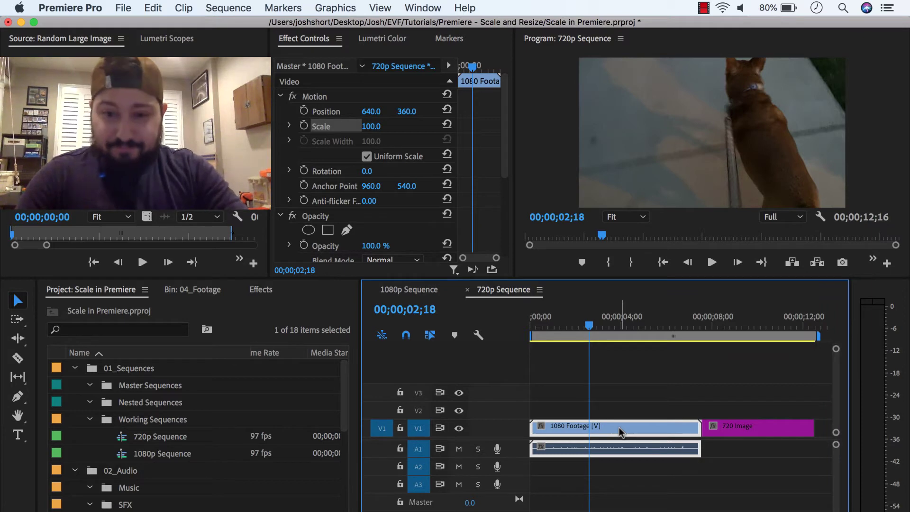
Step: Apply Set to Frame Size to the 1080 Footage clip, scaling it to 66.7
right_click(615, 426)
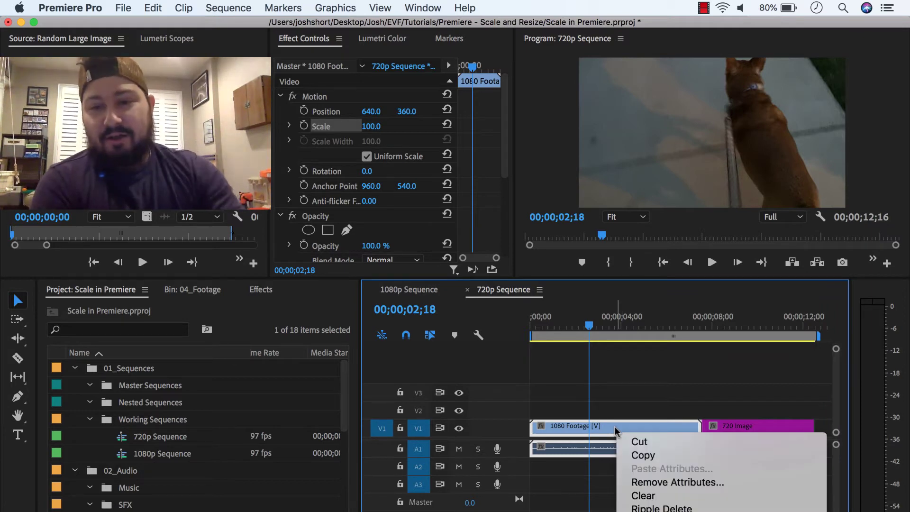
scroll(652, 463, down, 6)
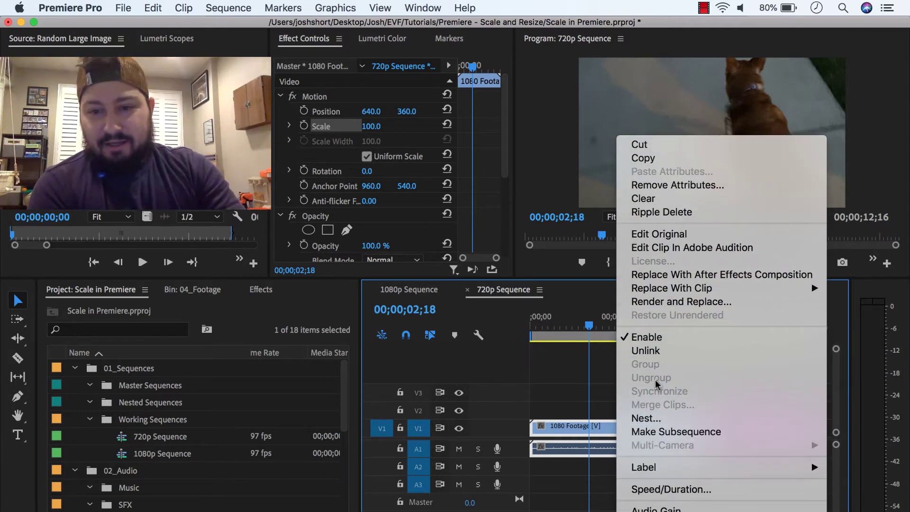
scroll(664, 379, down, 8)
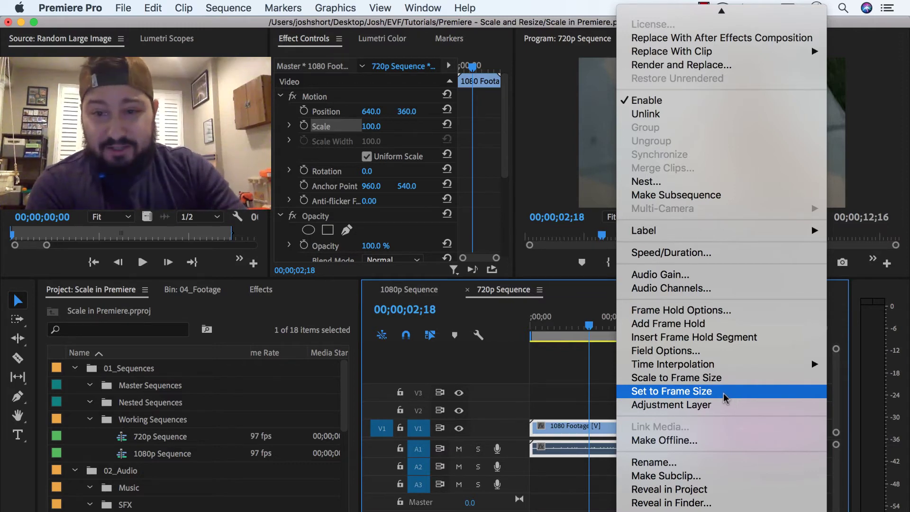
click(723, 394)
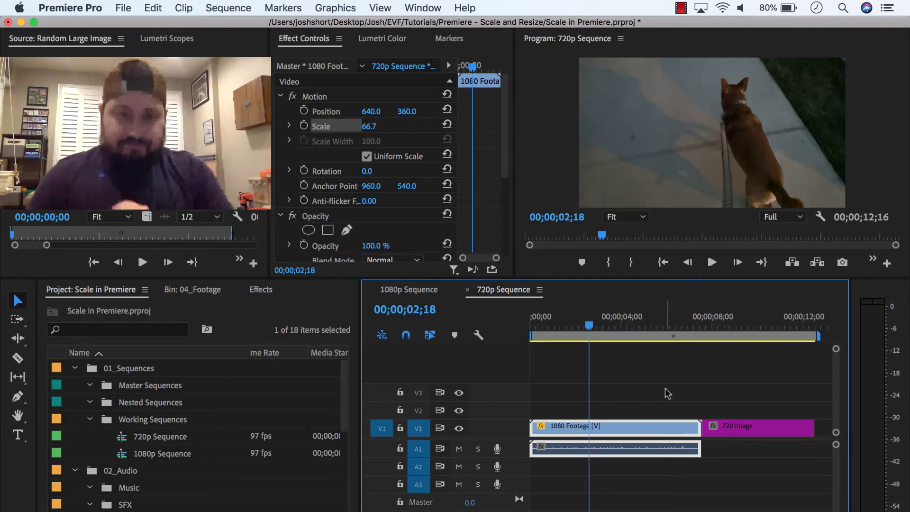
Step: Undo Set to Frame Size and apply Scale to Frame Size instead, leaving Scale at 100.0
key(super+z)
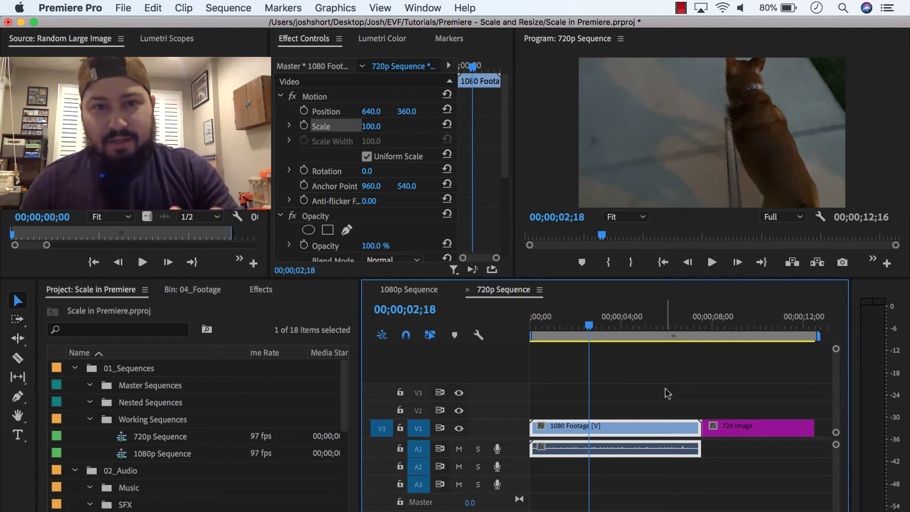
right_click(647, 426)
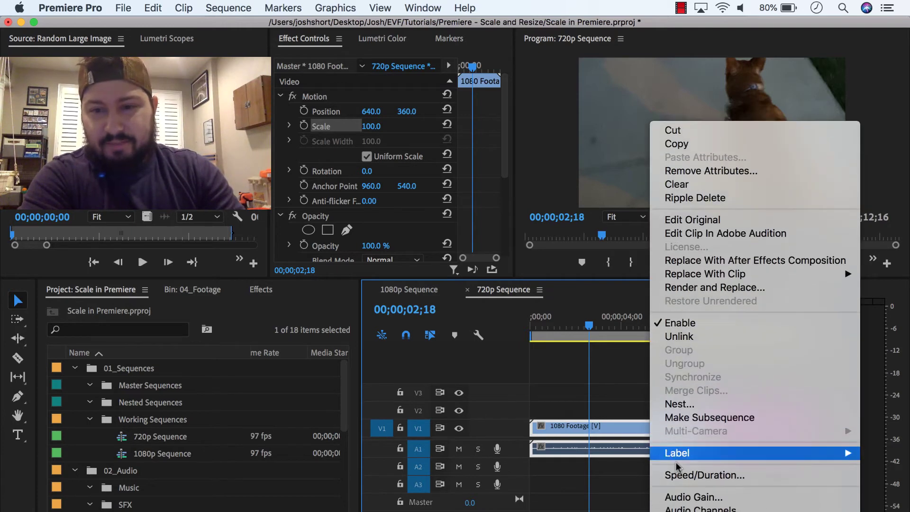
scroll(675, 462, down, 5)
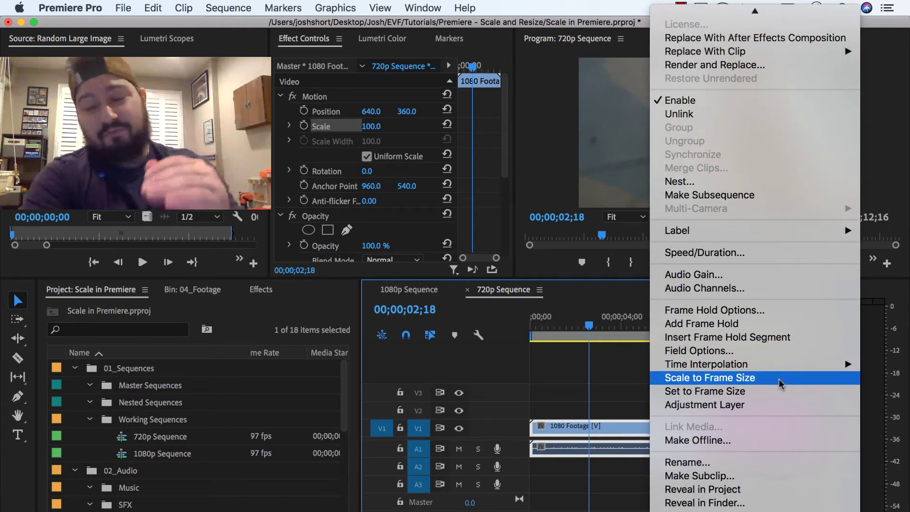
click(779, 383)
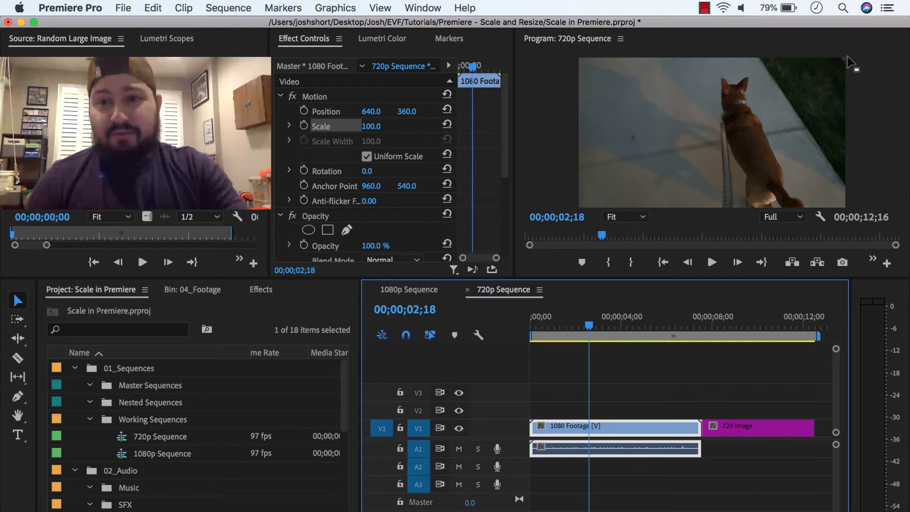
Step: Enter a Scale of 104, then undo it back to 100
click(371, 126)
text(104)
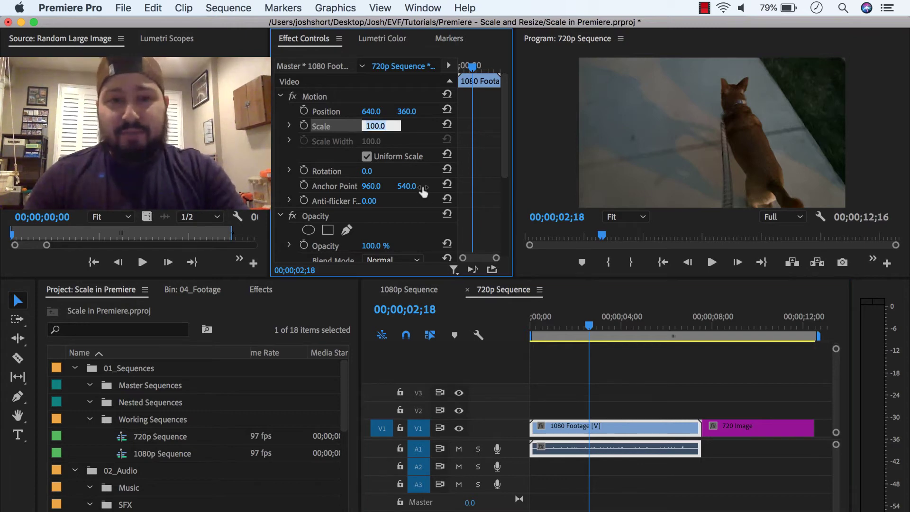
key(Return)
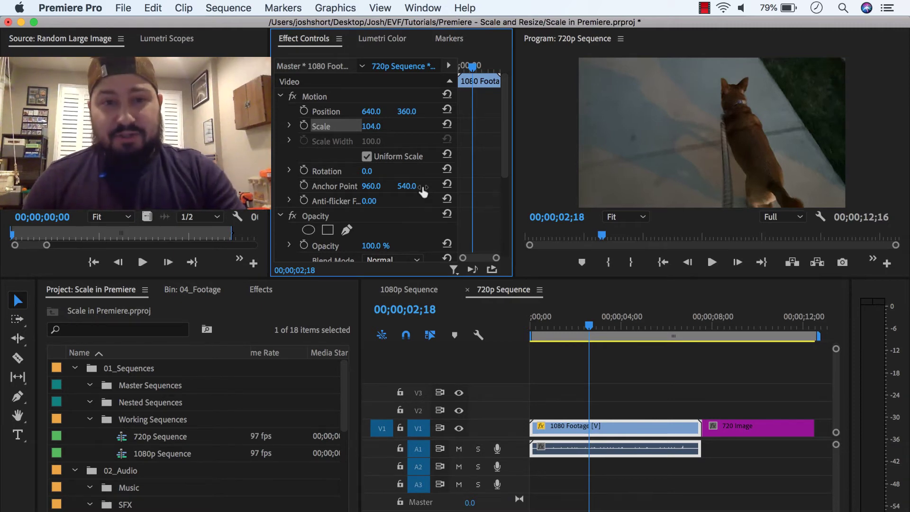
key(super+z)
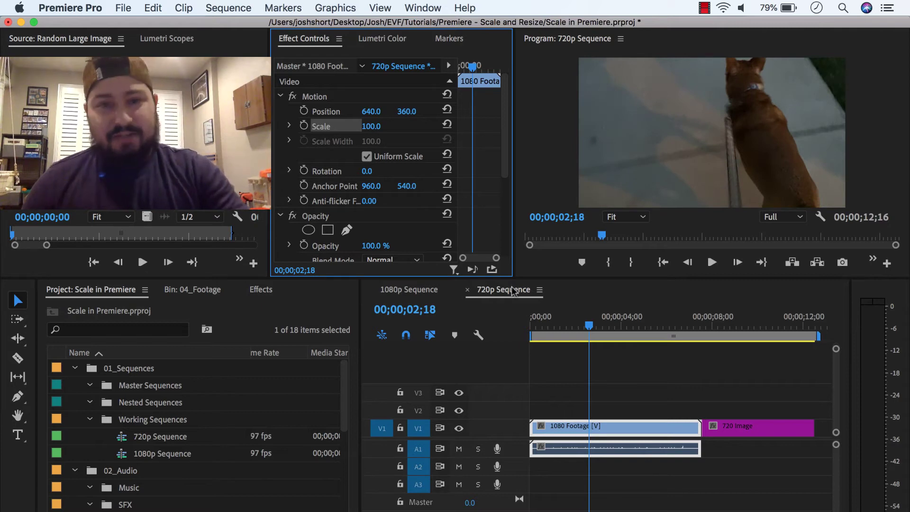
Step: Apply Set to Frame Size to the 1080 Footage clip, scaling it to 66.7
right_click(644, 433)
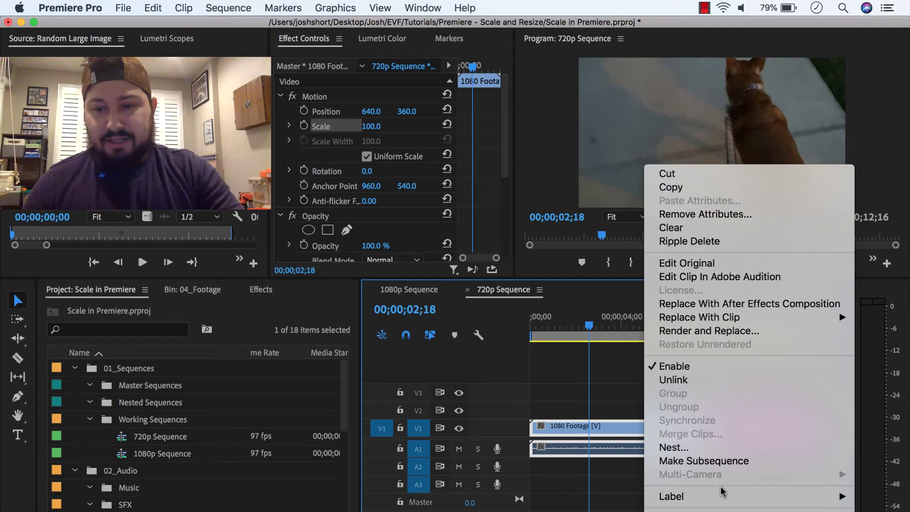
scroll(720, 485, down, 5)
click(708, 393)
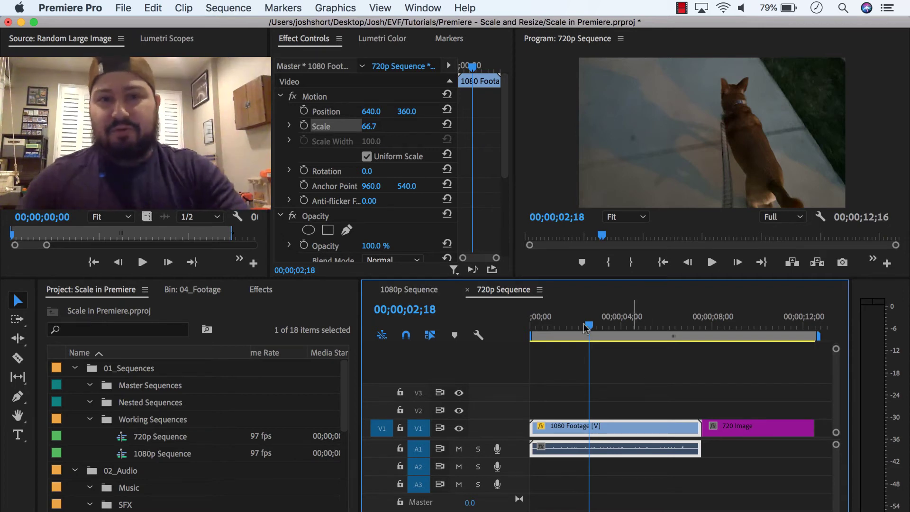
Step: Nudge the Scale up from 66.7 to 68.7
click(369, 126)
key(Up)
key(Up)
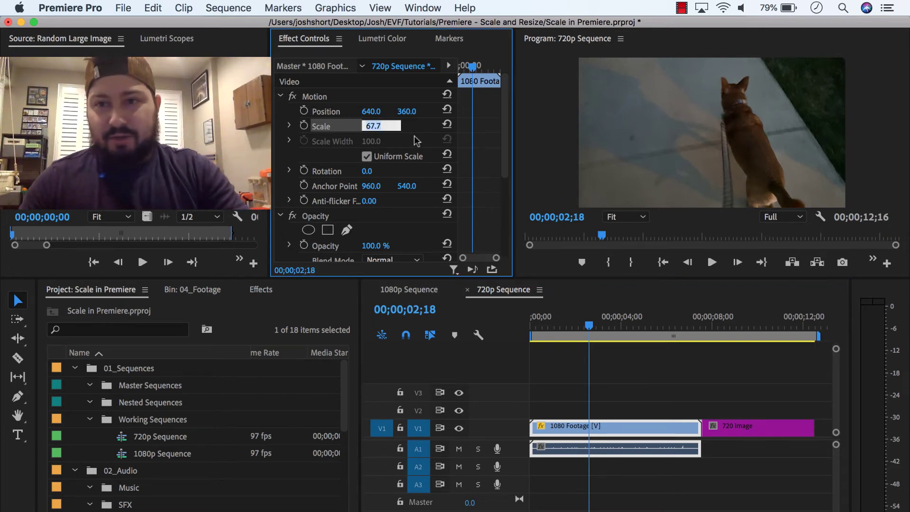
key(Return)
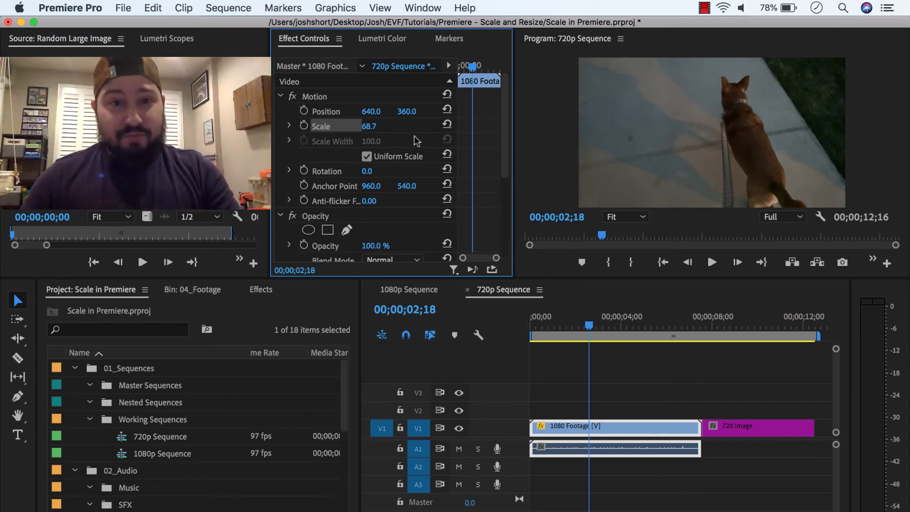
click(623, 356)
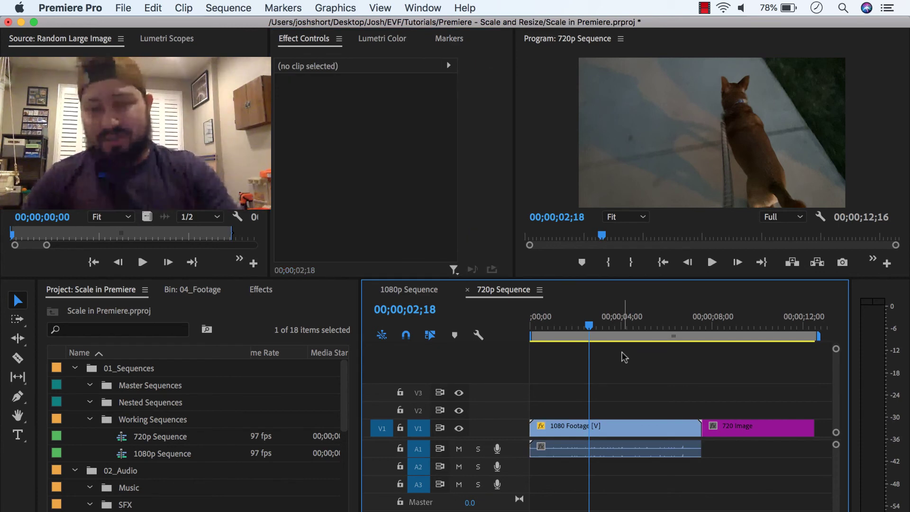
click(658, 432)
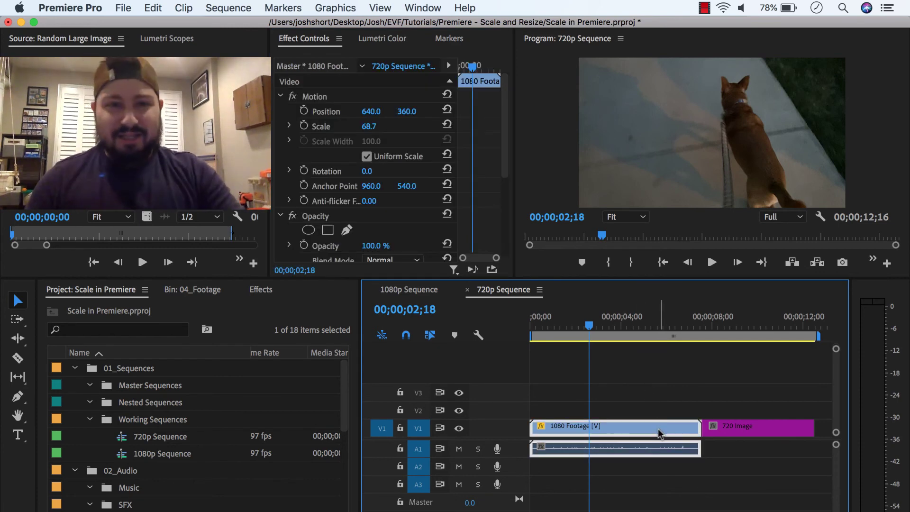
click(367, 126)
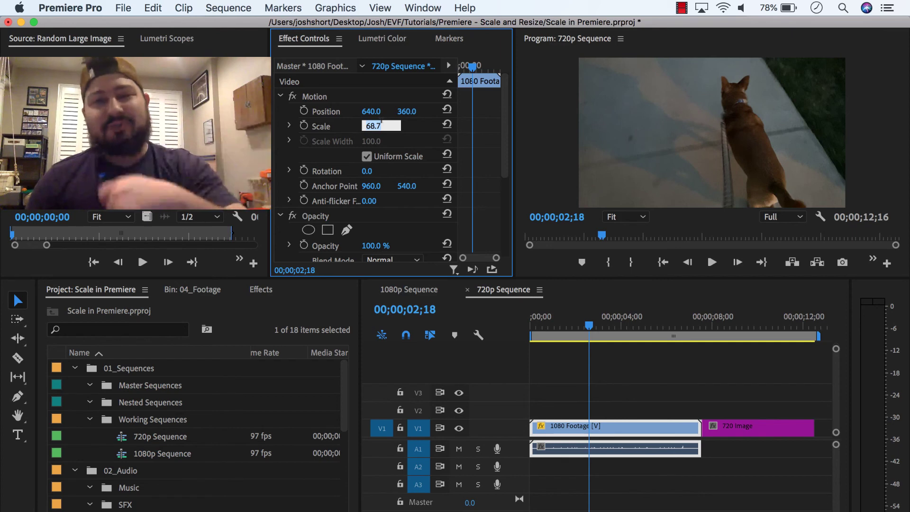
click(420, 135)
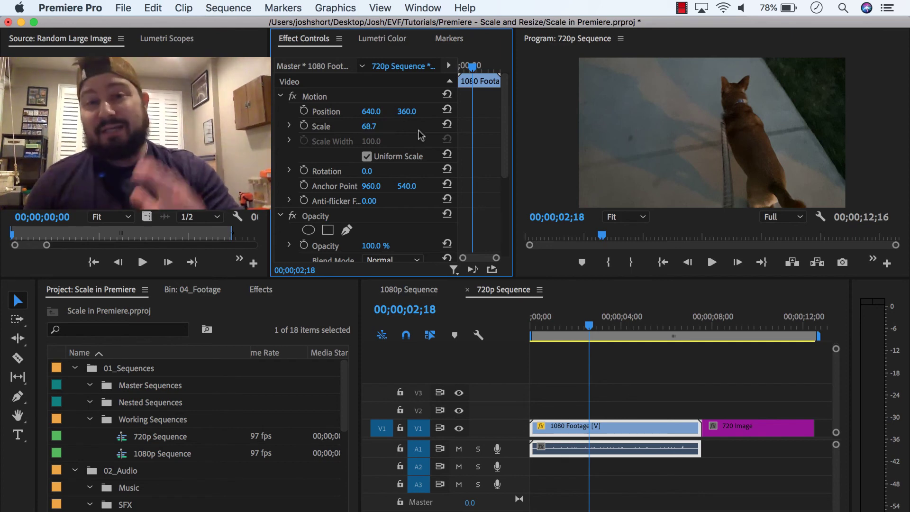